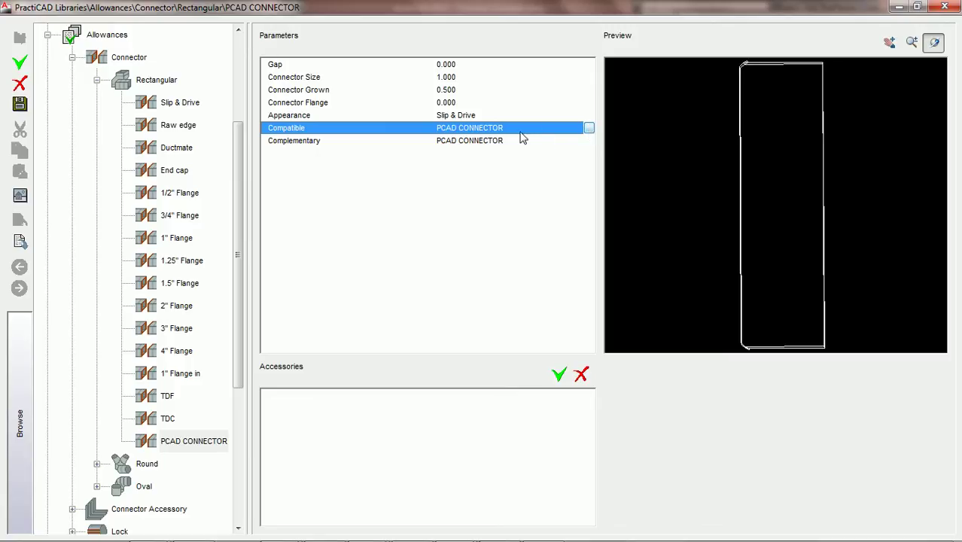
- Bring up the Compatible For list for the PCAD CONNECTOR rectangular connector
{"action": "left_click", "coordinate": [588, 130]}
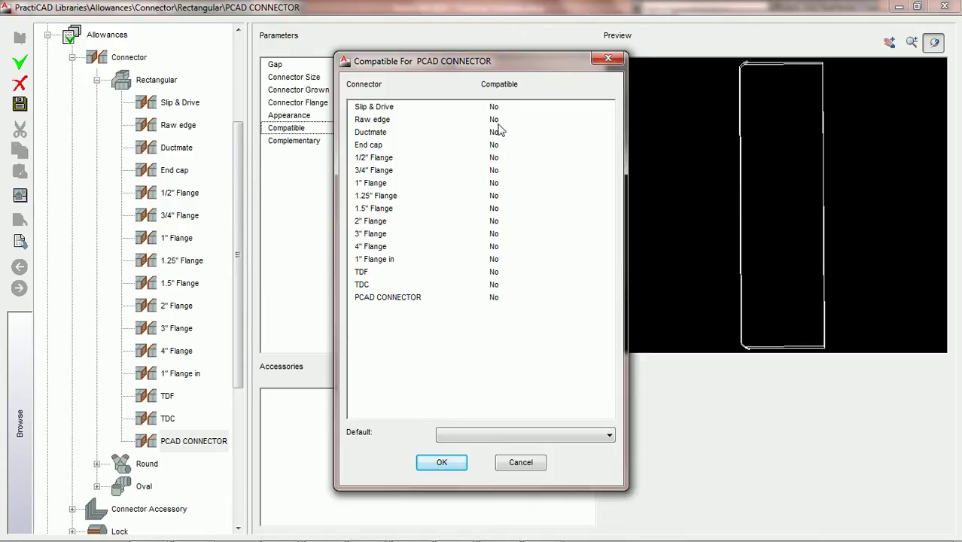
- Set the PCAD CONNECTOR row's Compatible value to Yes
{"action": "left_click", "coordinate": [517, 299]}
{"action": "left_click", "coordinate": [516, 297]}
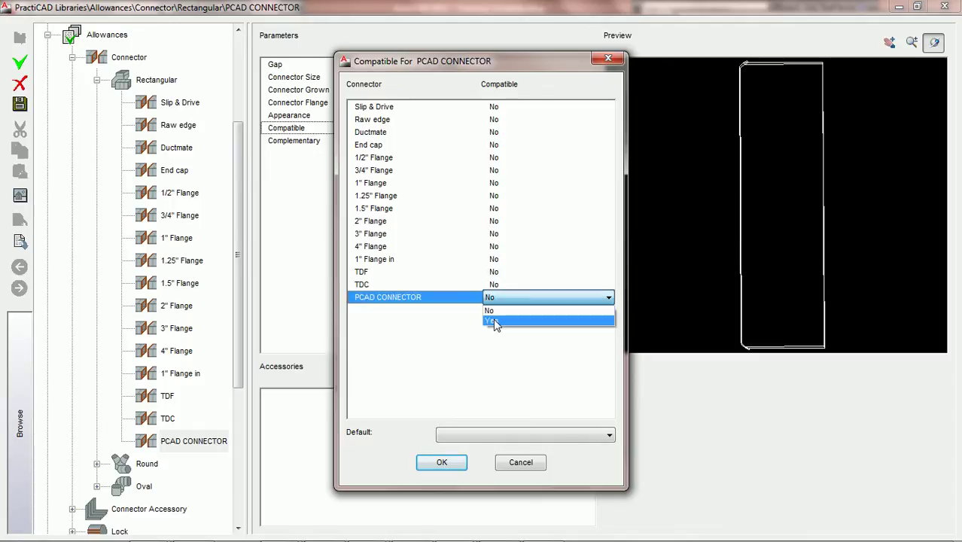
{"action": "left_click", "coordinate": [512, 322]}
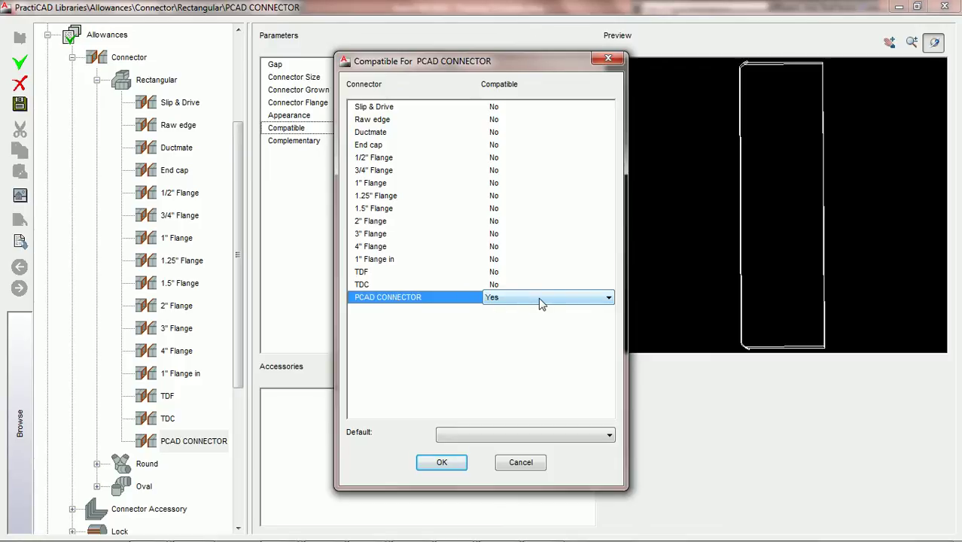
- Mark Raw edge as compatible (Yes) and expand the Default connector list
{"action": "left_click", "coordinate": [497, 122]}
{"action": "left_click", "coordinate": [505, 119]}
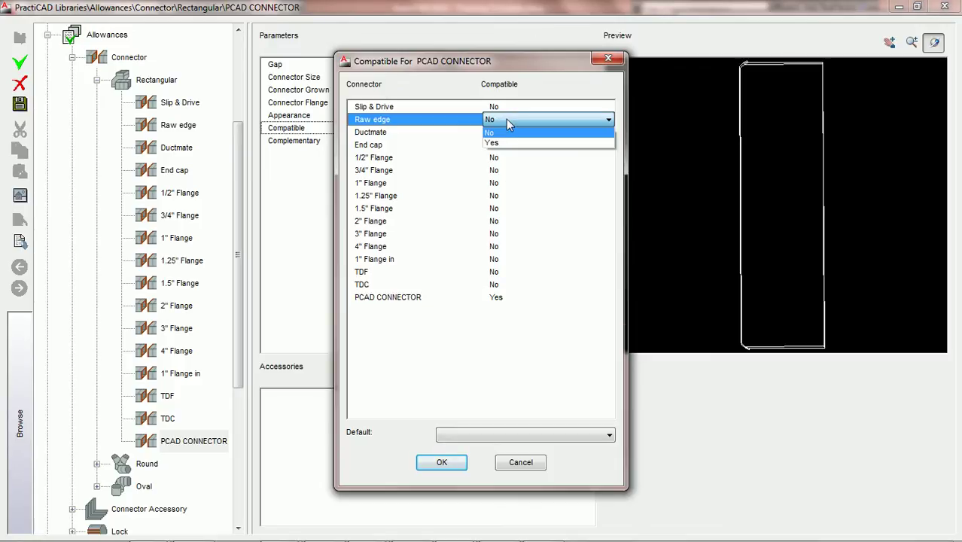
{"action": "left_click", "coordinate": [500, 143]}
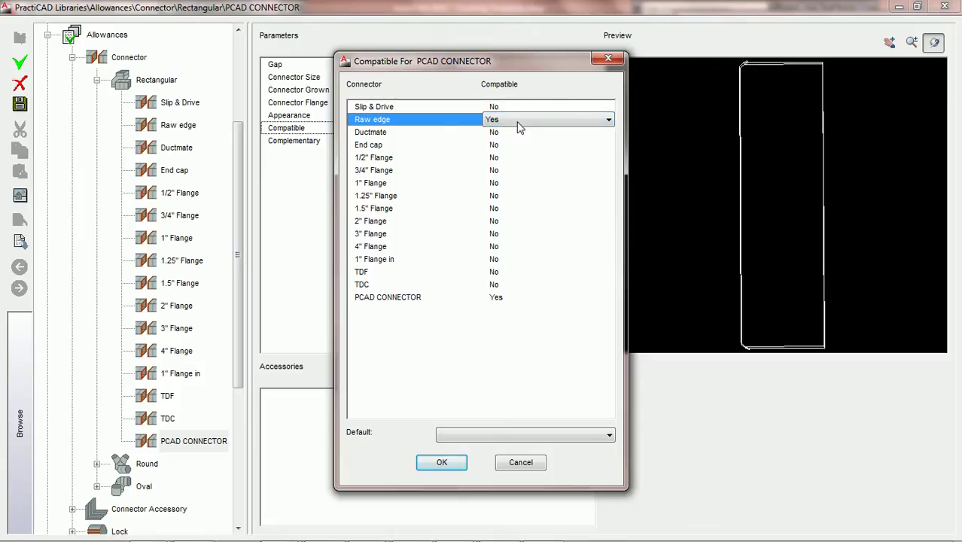
{"action": "left_click", "coordinate": [572, 436]}
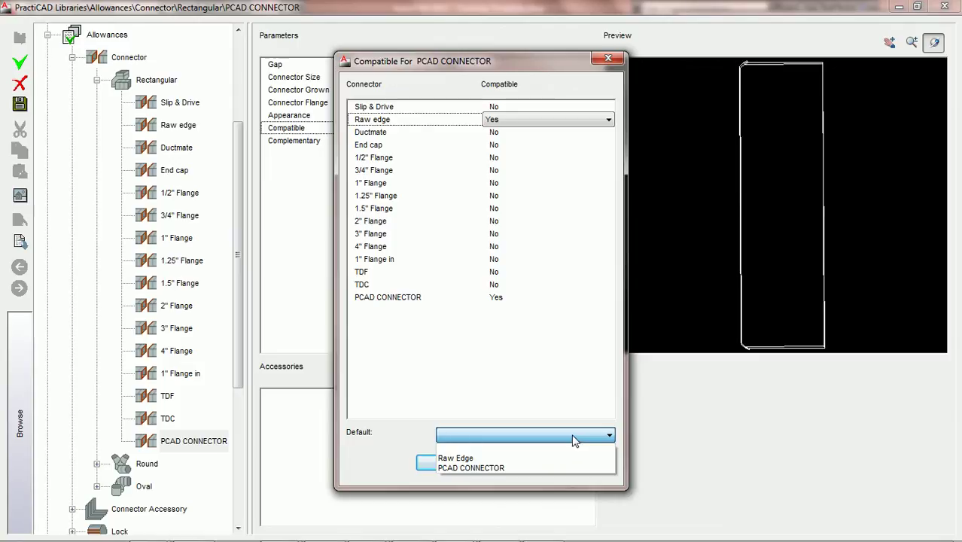
- Choose PCAD CONNECTOR as the default connector and confirm the Compatible For dialog with OK
{"action": "left_click", "coordinate": [497, 468]}
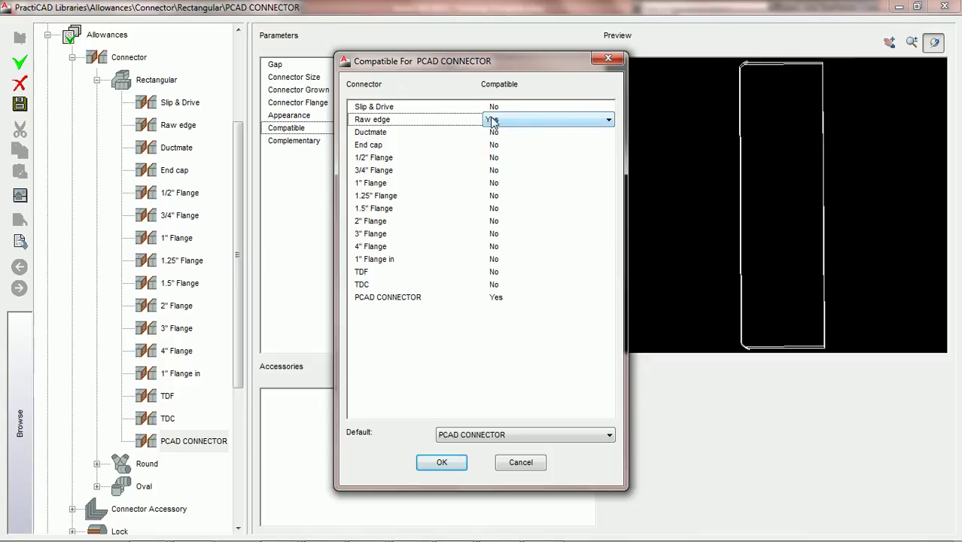
{"action": "left_click", "coordinate": [545, 440]}
{"action": "left_click", "coordinate": [499, 467]}
{"action": "left_click", "coordinate": [516, 435]}
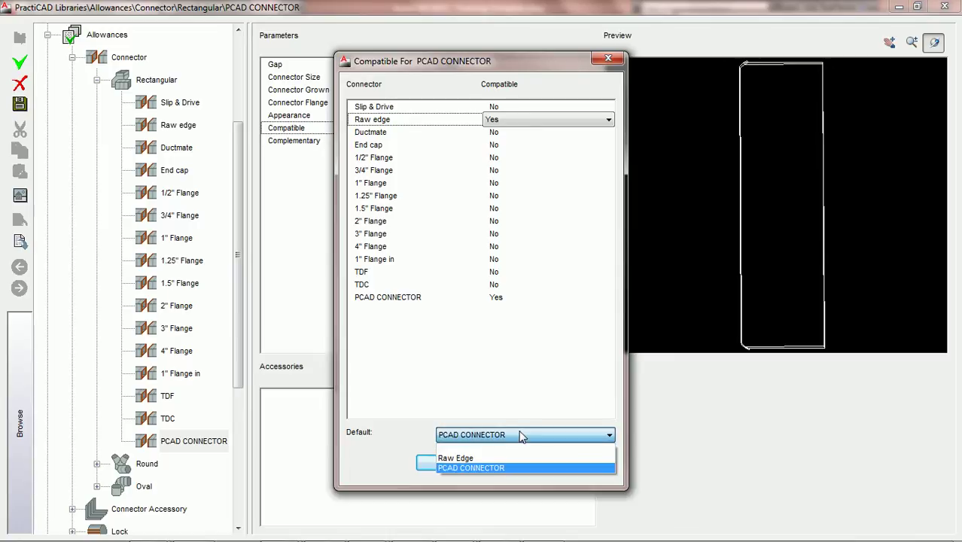
{"action": "left_click", "coordinate": [503, 468]}
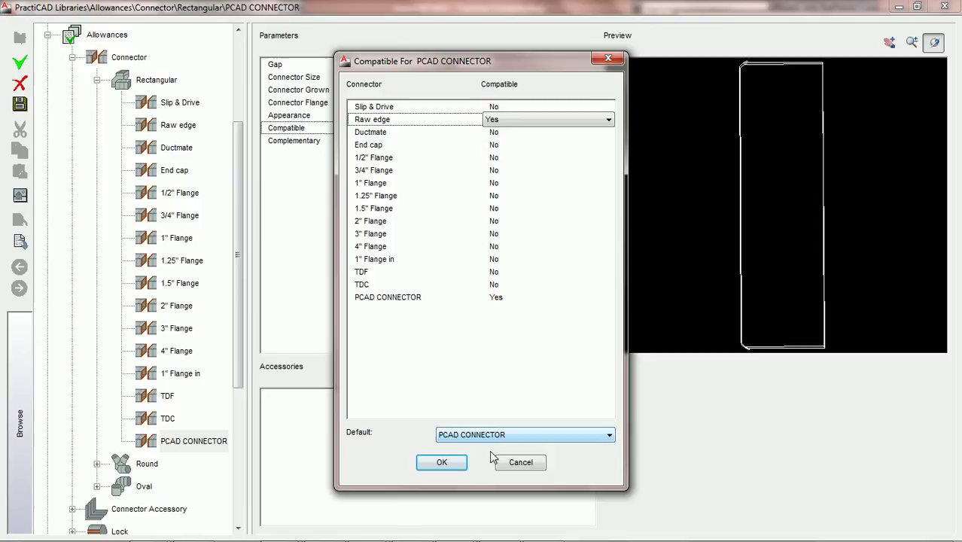
{"action": "left_click", "coordinate": [442, 463]}
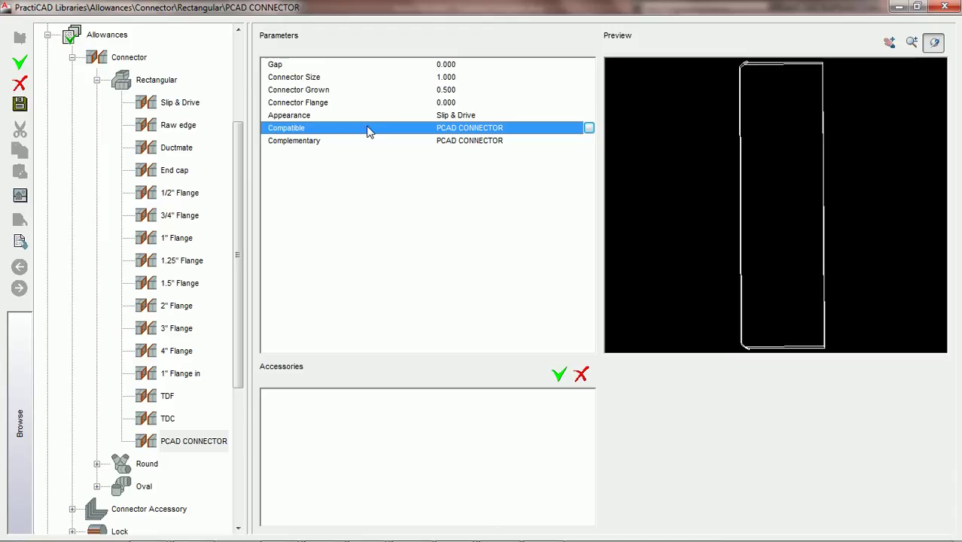
- Save the connector library, close PractiCAD Libraries and bring up the duct fittings palette
{"action": "left_click", "coordinate": [19, 106]}
{"action": "left_click", "coordinate": [945, 8]}
{"action": "left_click", "coordinate": [223, 110]}
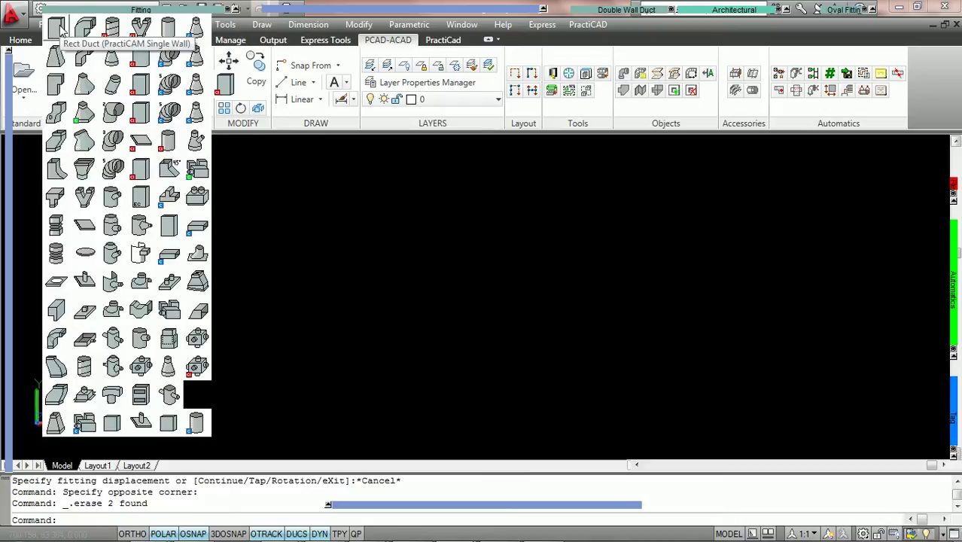
- Start a Rect Duct and set both Connector In and Connector Out to PCAD CONNECTOR
{"action": "left_click", "coordinate": [59, 28]}
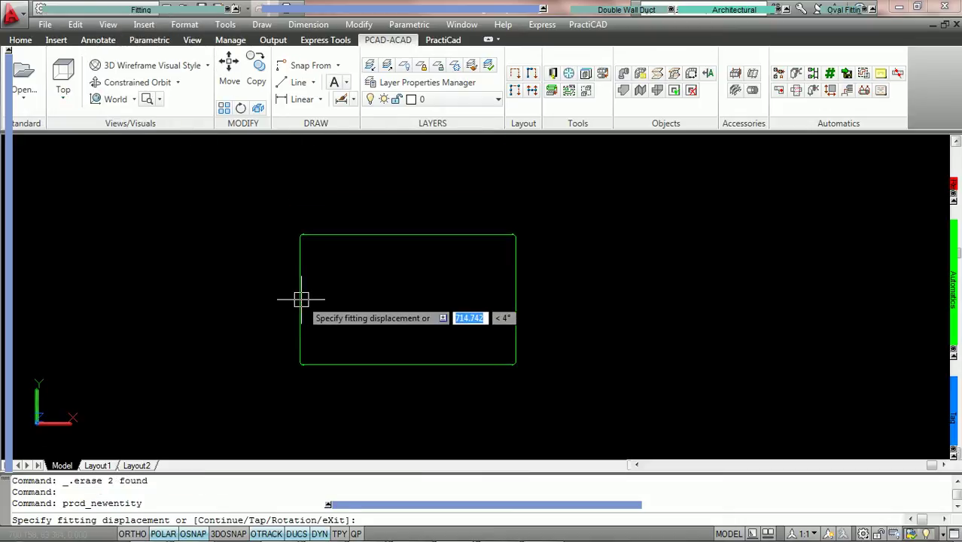
{"action": "mouse_move", "coordinate": [8, 233]}
{"action": "left_click", "coordinate": [169, 172]}
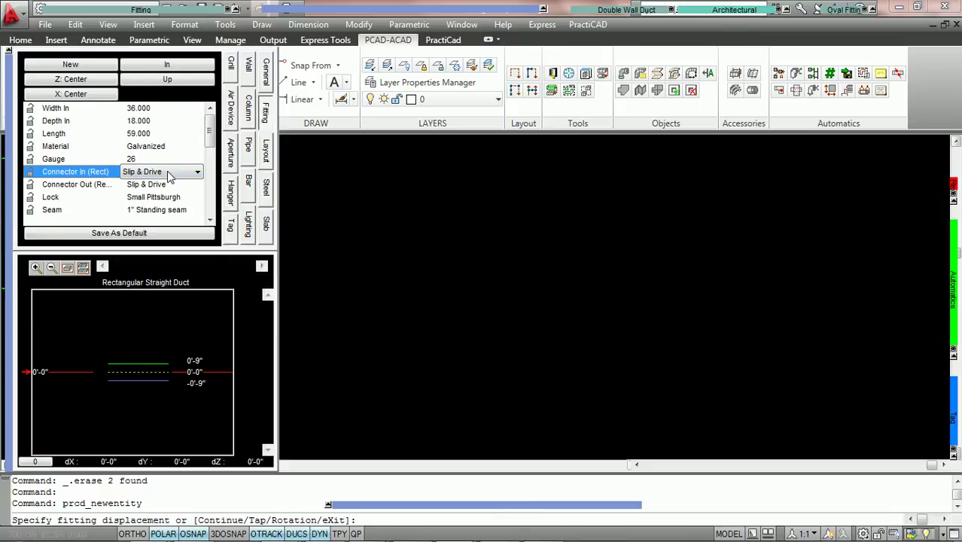
{"action": "scroll", "coordinate": [169, 175], "scroll_direction": "up", "scroll_amount": 1}
{"action": "left_click", "coordinate": [170, 185]}
{"action": "scroll", "coordinate": [170, 184], "scroll_direction": "up", "scroll_amount": 1}
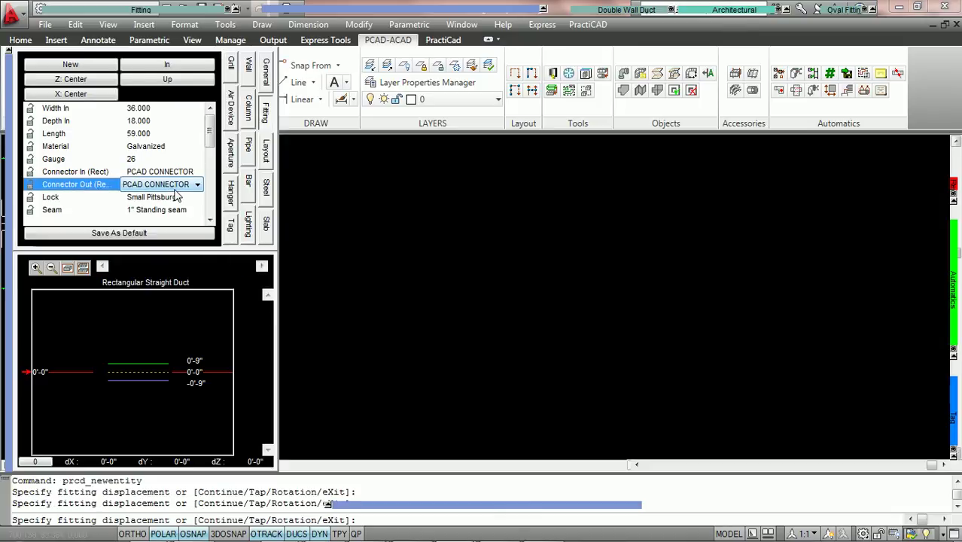
- Rotate the 36 x 18, 59-long duct with R and place it in the drawing
{"action": "type", "text": "r"}
{"action": "key", "text": "Return"}
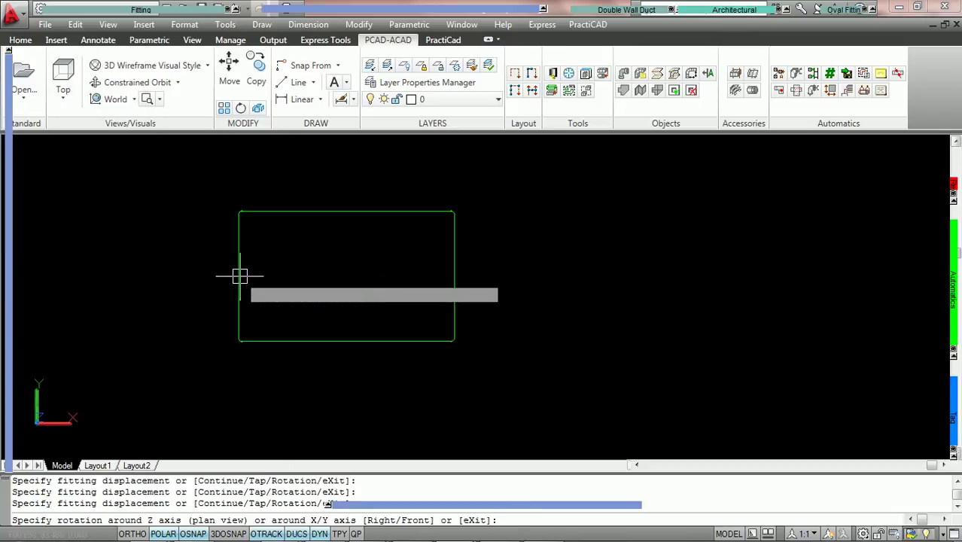
{"action": "key", "text": "Return"}
{"action": "key", "text": "Return"}
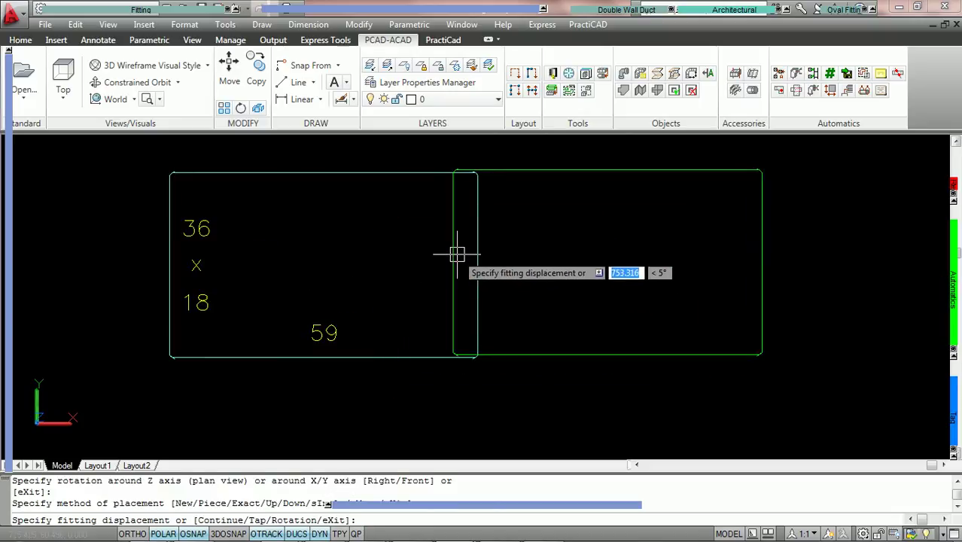
{"action": "middle_click_drag", "start_coordinate": [457, 252], "coordinate": [342, 297]}
{"action": "key", "text": "Escape"}
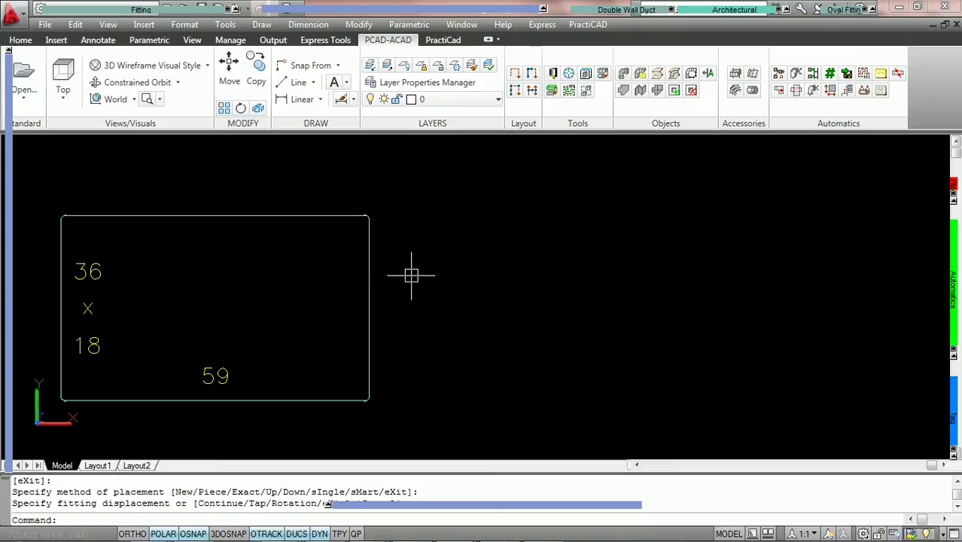
- Place a second Rect Duct with a PCAD CONNECTOR inlet snapped to the first duct's end
{"action": "left_click", "coordinate": [98, 11]}
{"action": "left_click", "coordinate": [63, 36]}
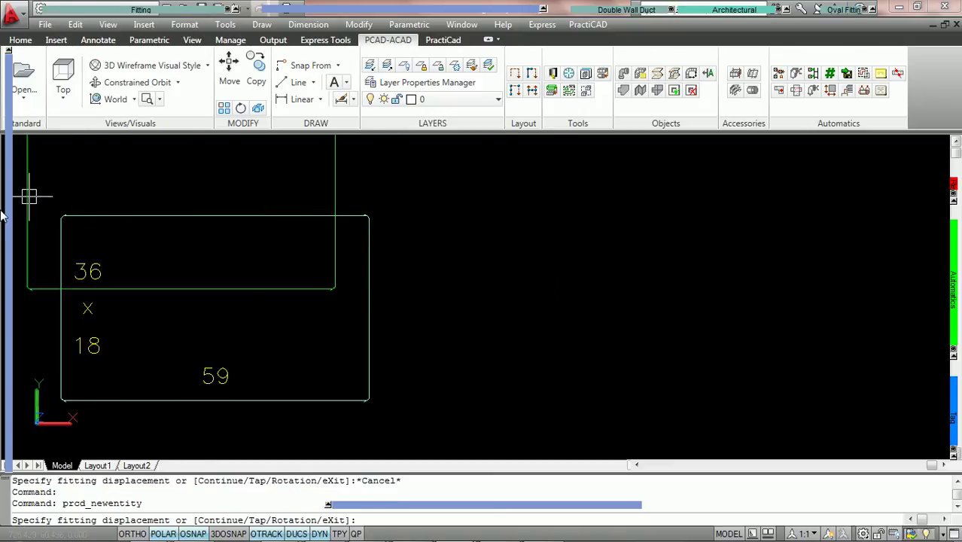
{"action": "mouse_move", "coordinate": [6, 205]}
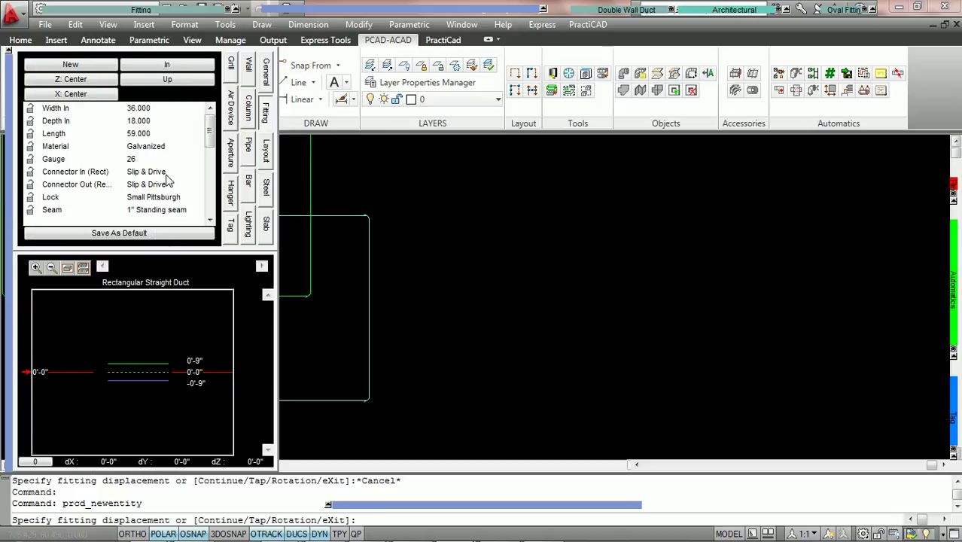
{"action": "left_click", "coordinate": [146, 171]}
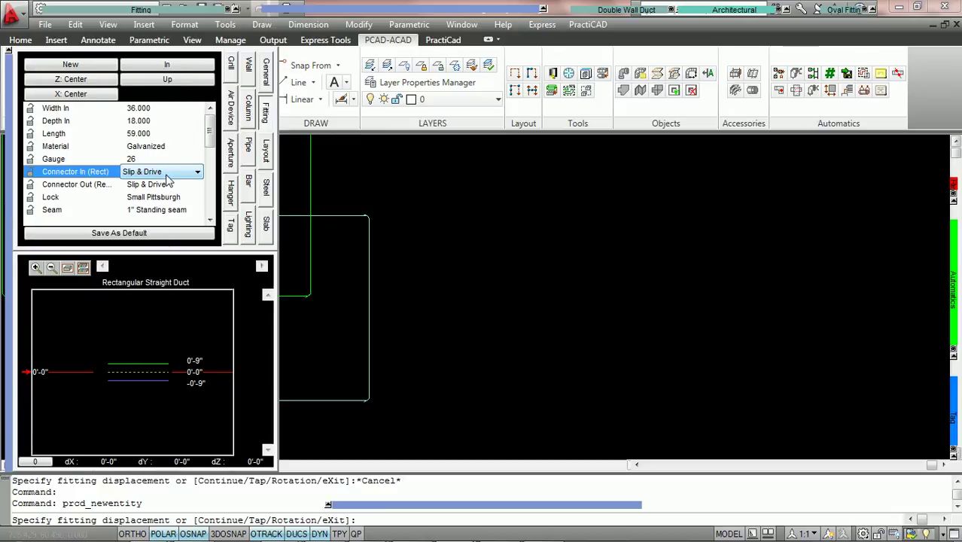
{"action": "scroll", "coordinate": [166, 176], "scroll_direction": "down", "scroll_amount": 1}
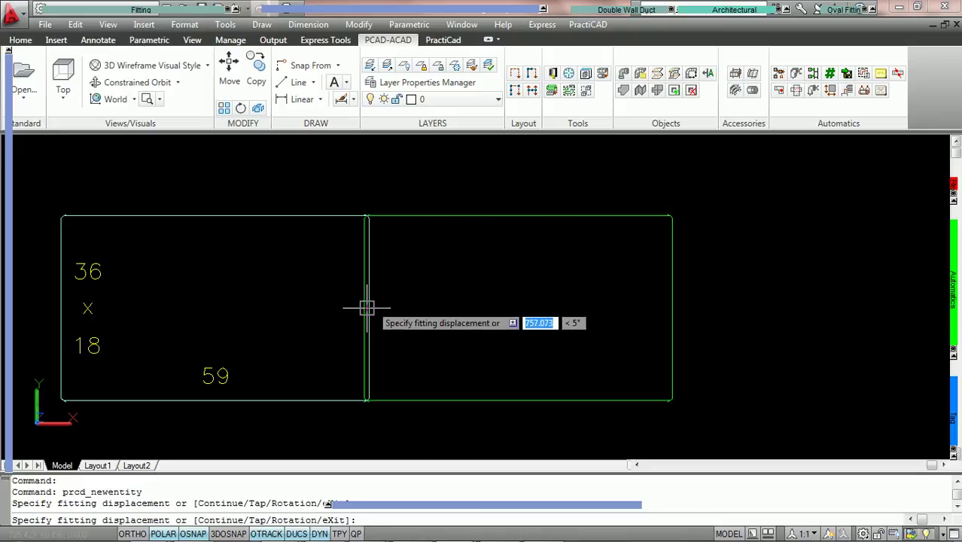
{"action": "left_click", "coordinate": [366, 307]}
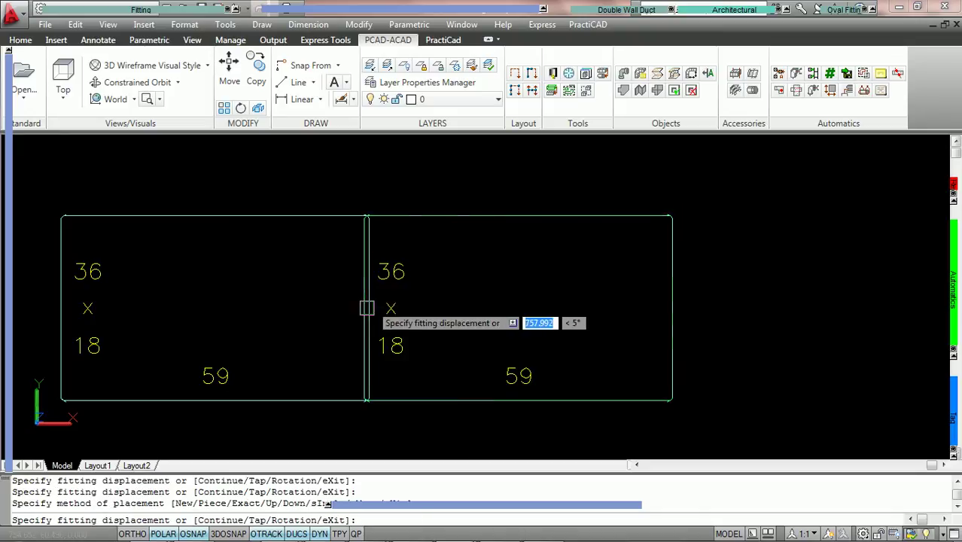
{"action": "key", "text": "Escape"}
- Select the second duct and show its properties with Ctrl+1
{"action": "left_click", "coordinate": [461, 210]}
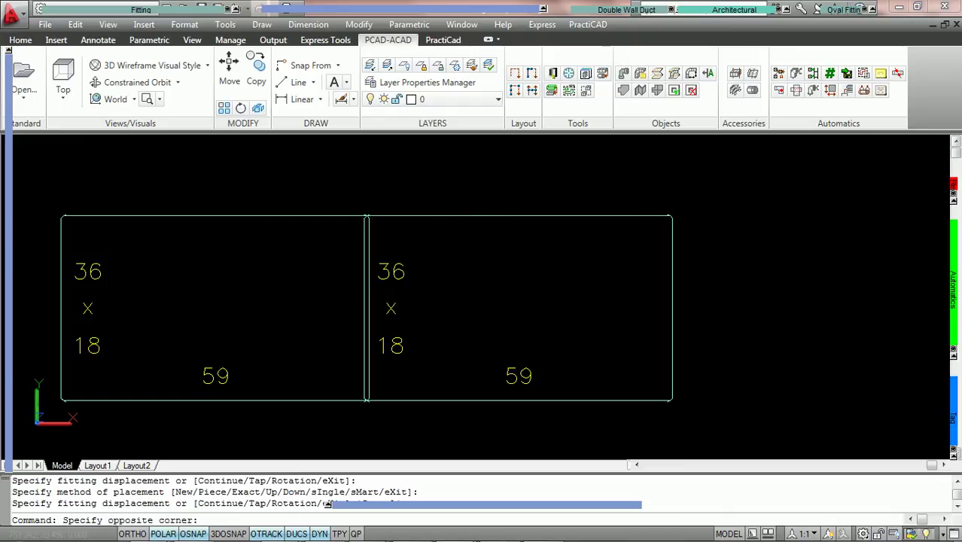
{"action": "left_click", "coordinate": [452, 219]}
{"action": "key", "text": "ctrl+1"}
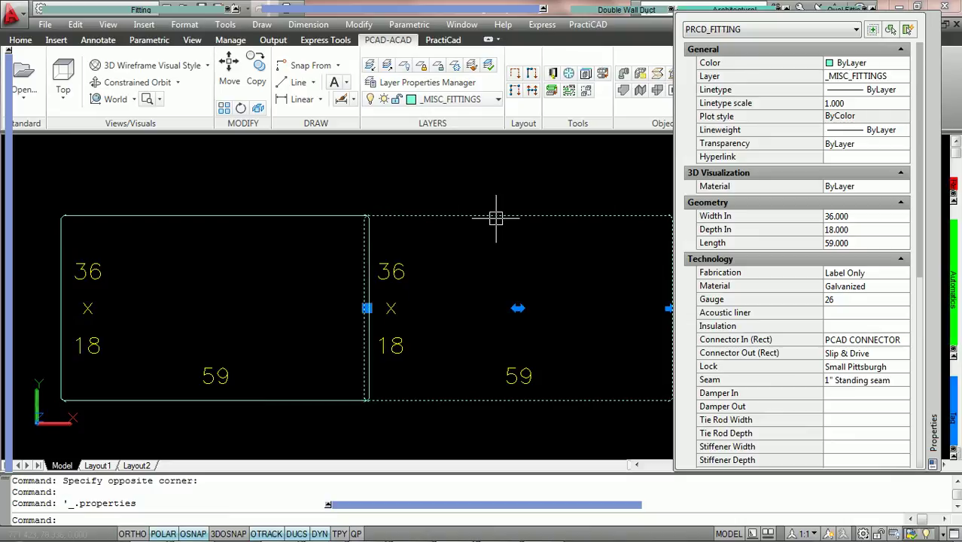
- Change the right duct's Connector In (Rect) to Raw edge, lengthening it to 59½
{"action": "left_click", "coordinate": [899, 340]}
{"action": "left_click", "coordinate": [905, 342]}
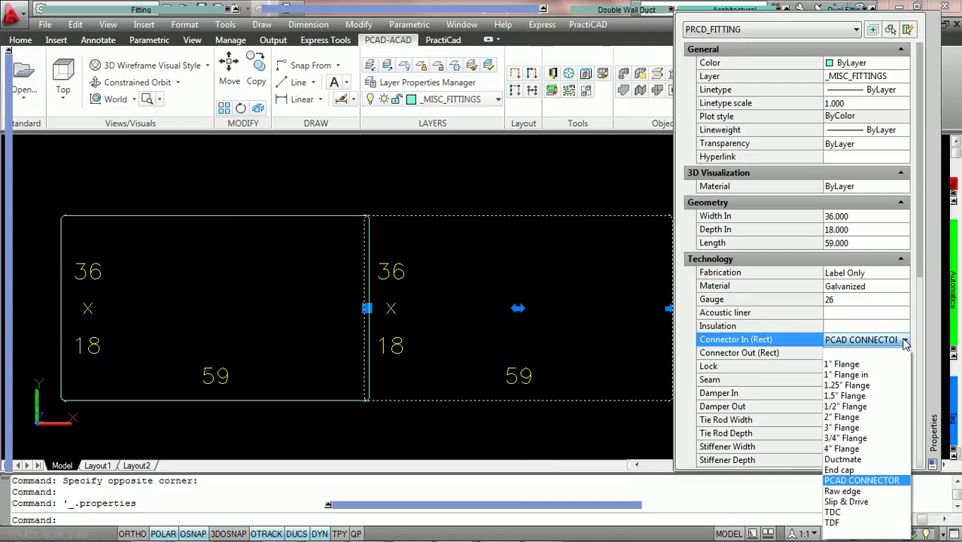
{"action": "left_click", "coordinate": [869, 490]}
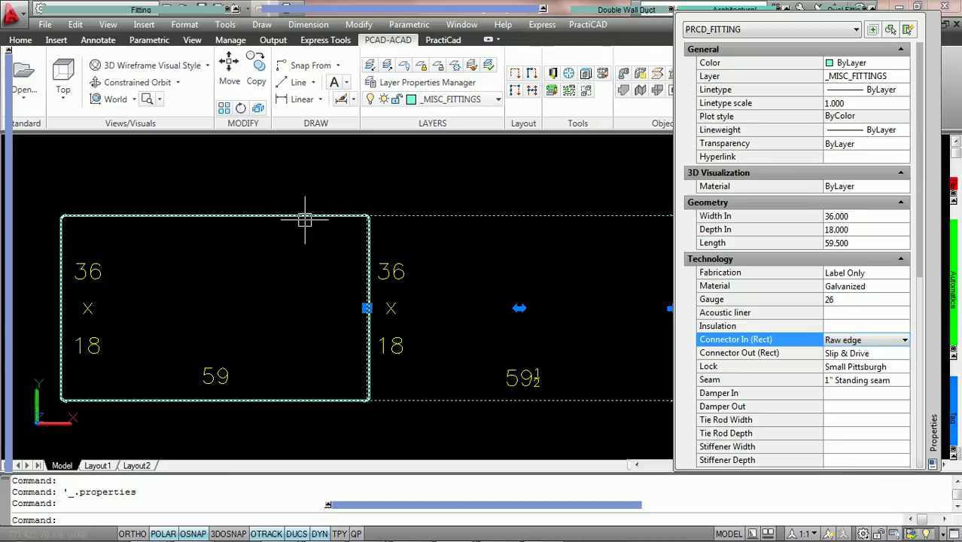
- Zoom in on the joint between the 59 and 59½ ducts and back out
{"action": "mouse_move", "coordinate": [297, 219]}
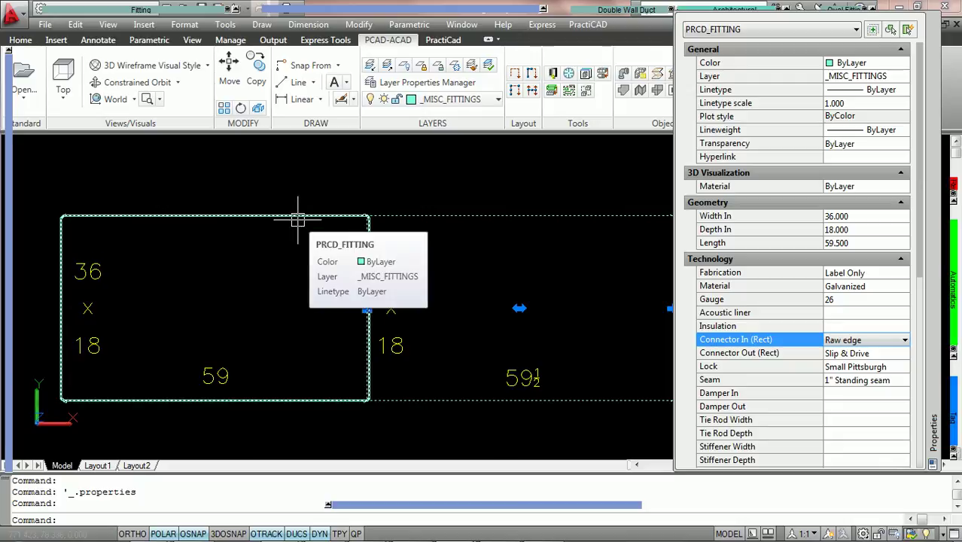
{"action": "key", "text": "Escape"}
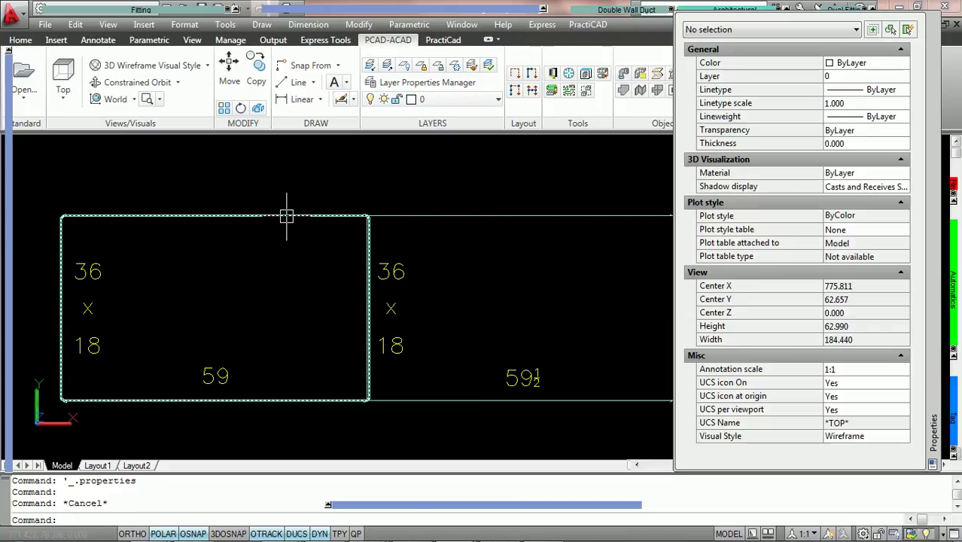
{"action": "scroll", "coordinate": [391, 227], "scroll_direction": "up", "scroll_amount": 5}
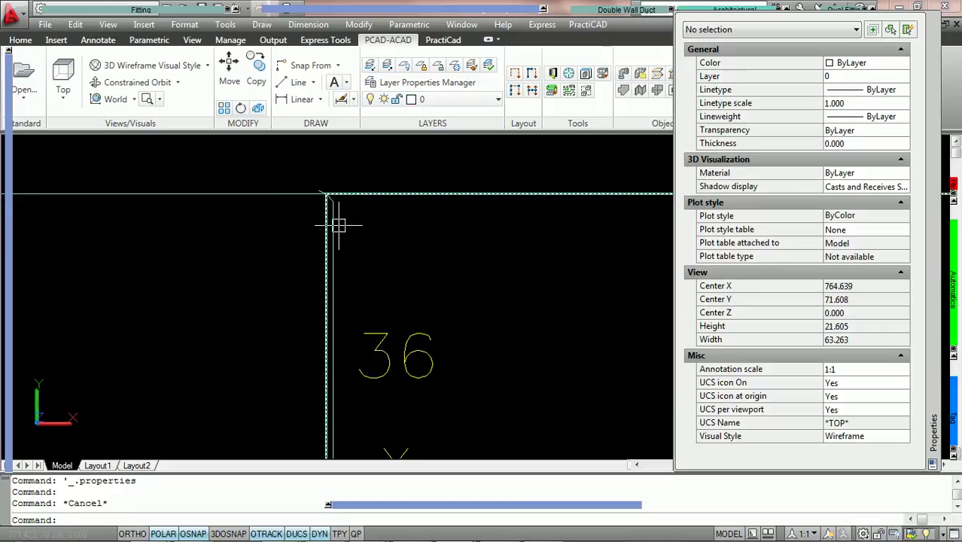
{"action": "scroll", "coordinate": [339, 224], "scroll_direction": "up", "scroll_amount": 3}
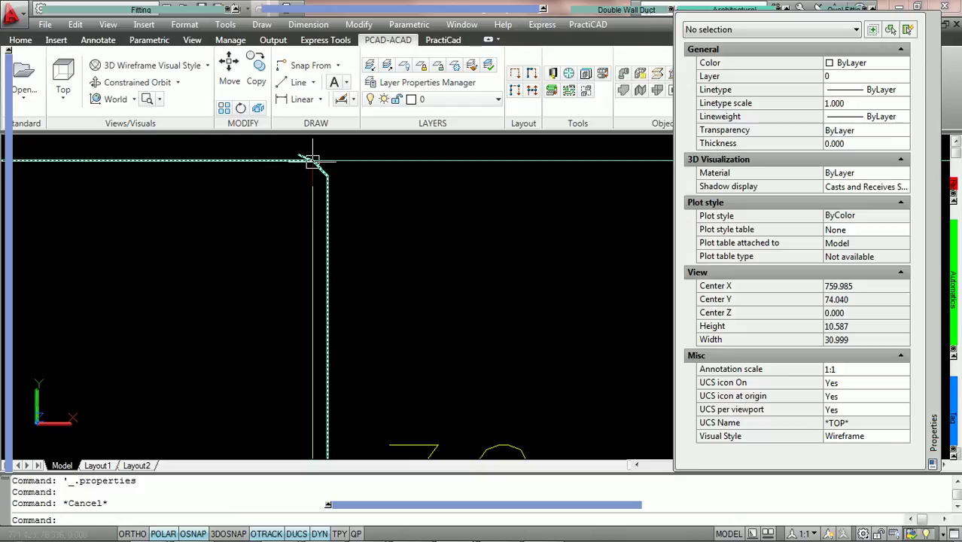
{"action": "scroll", "coordinate": [312, 160], "scroll_direction": "down", "scroll_amount": 8}
{"action": "key", "text": "Escape"}
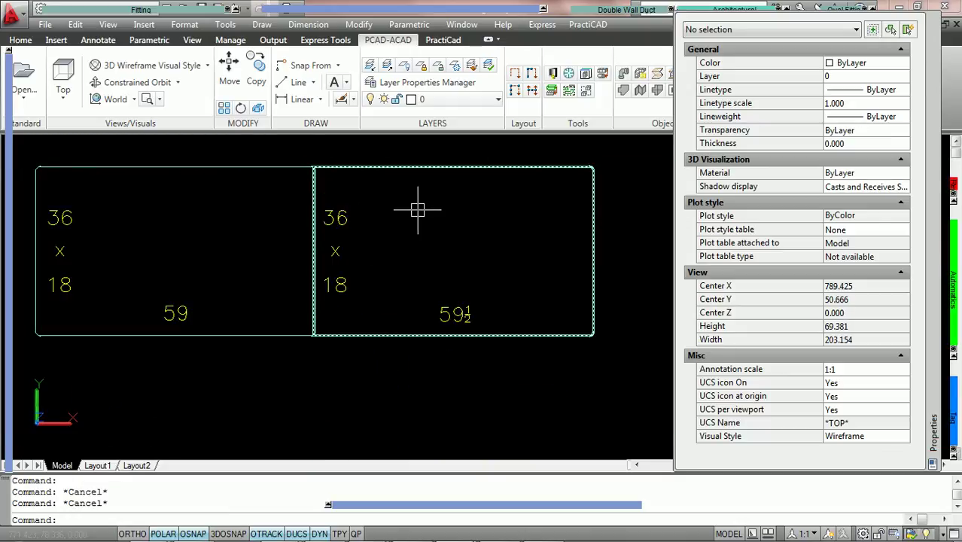
{"action": "scroll", "coordinate": [355, 209], "scroll_direction": "up", "scroll_amount": 2}
{"action": "scroll", "coordinate": [355, 208], "scroll_direction": "down", "scroll_amount": 2}
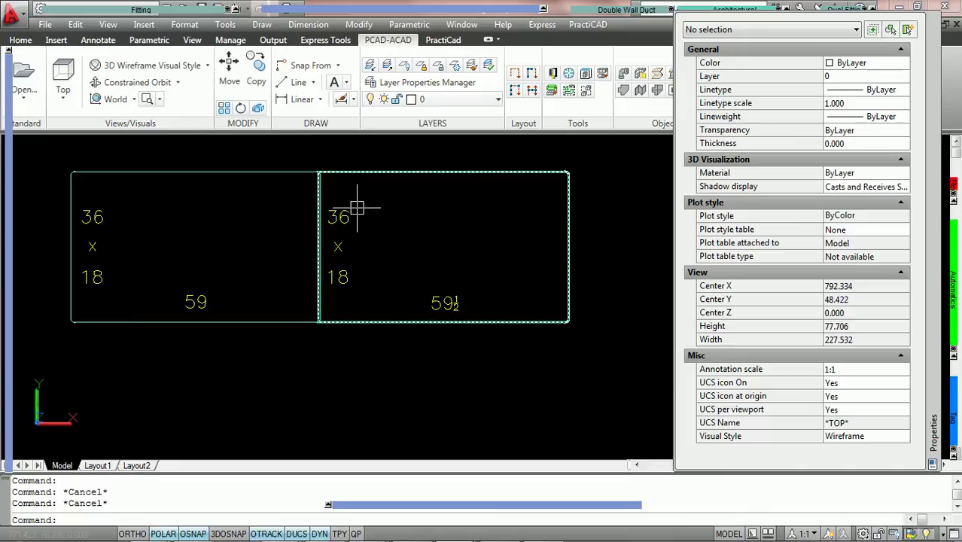
- Select both ducts with a crossing window and run Ductline check CS on them
{"action": "left_click", "coordinate": [418, 327]}
{"action": "left_click", "coordinate": [268, 167]}
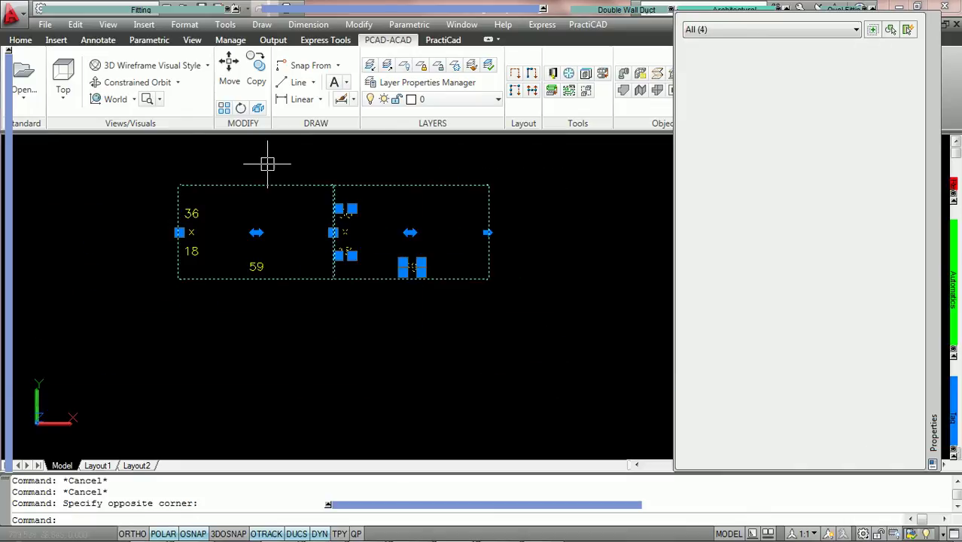
{"action": "mouse_move", "coordinate": [944, 316]}
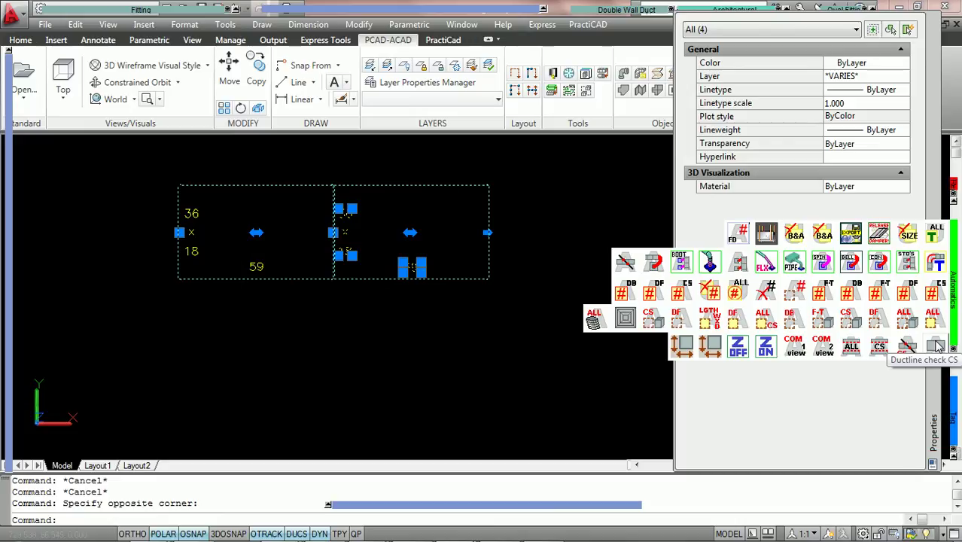
{"action": "left_click", "coordinate": [938, 345]}
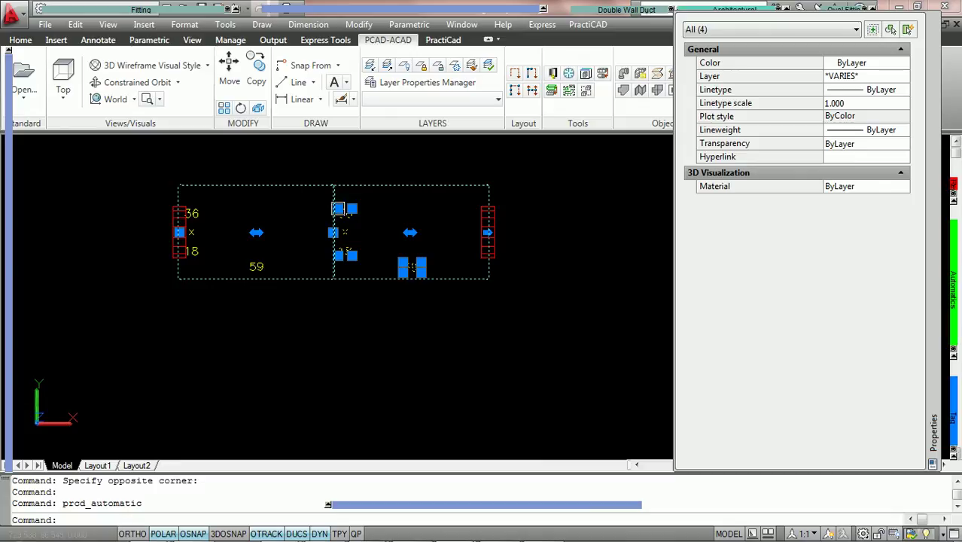
{"action": "mouse_move", "coordinate": [950, 294]}
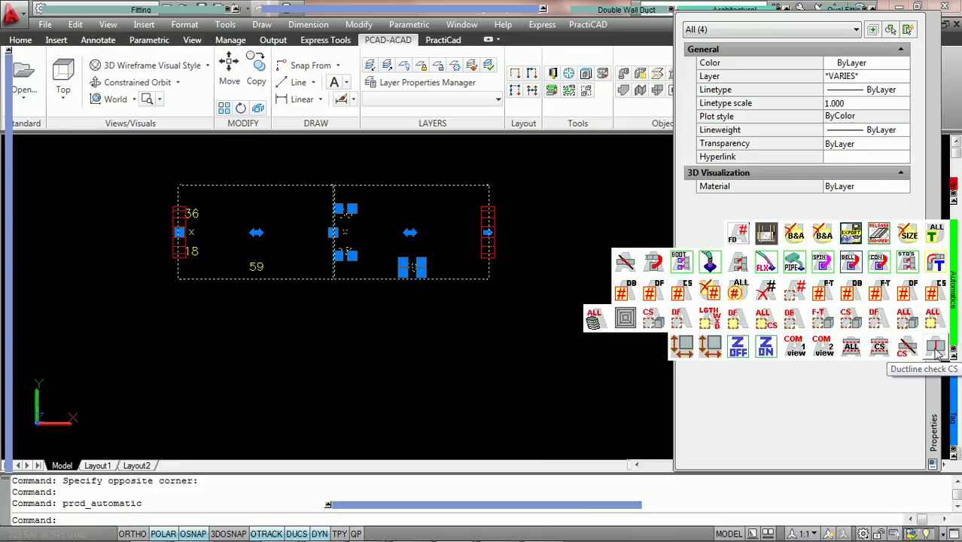
{"action": "left_click", "coordinate": [936, 350]}
{"action": "key", "text": "Escape"}
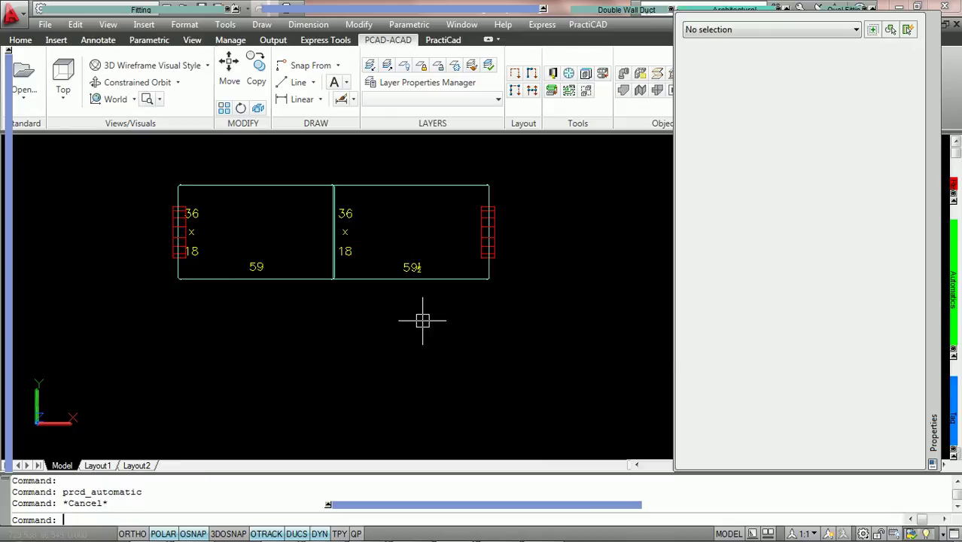
- Clear the ductline check markers from the drawing
{"action": "mouse_move", "coordinate": [955, 317]}
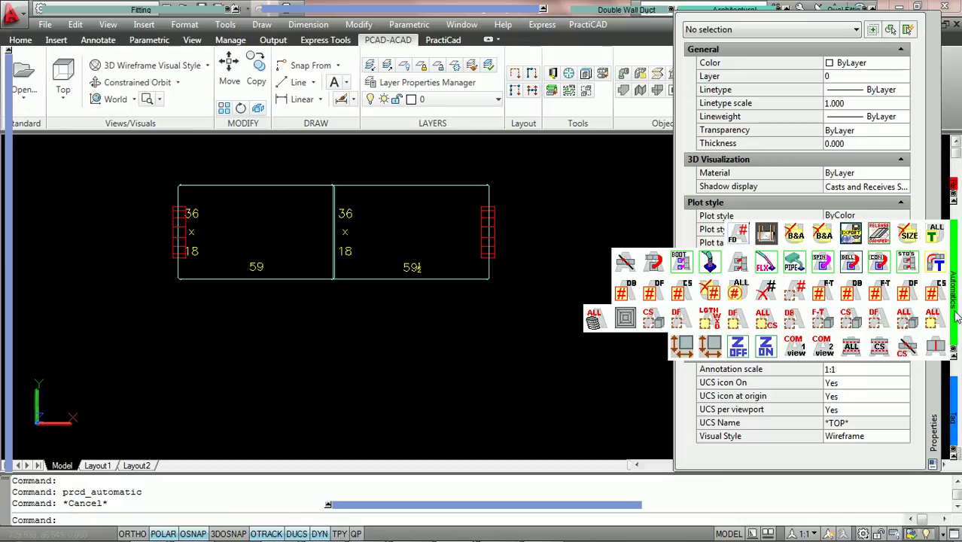
{"action": "left_click", "coordinate": [934, 346]}
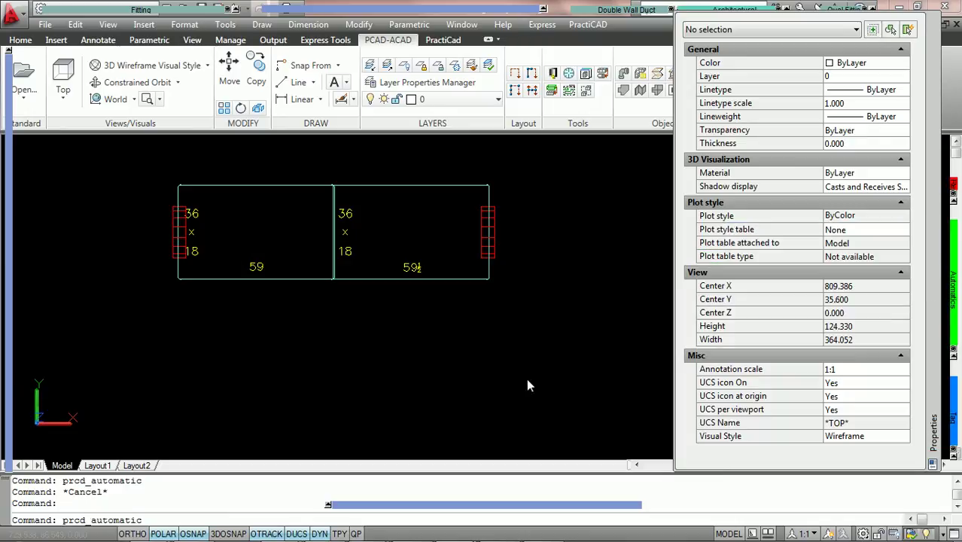
{"action": "scroll", "coordinate": [408, 184], "scroll_direction": "up", "scroll_amount": 4}
- Set the right duct's incoming rectangular connector to TDC, then review the left duct's connectors
{"action": "left_click", "coordinate": [409, 186]}
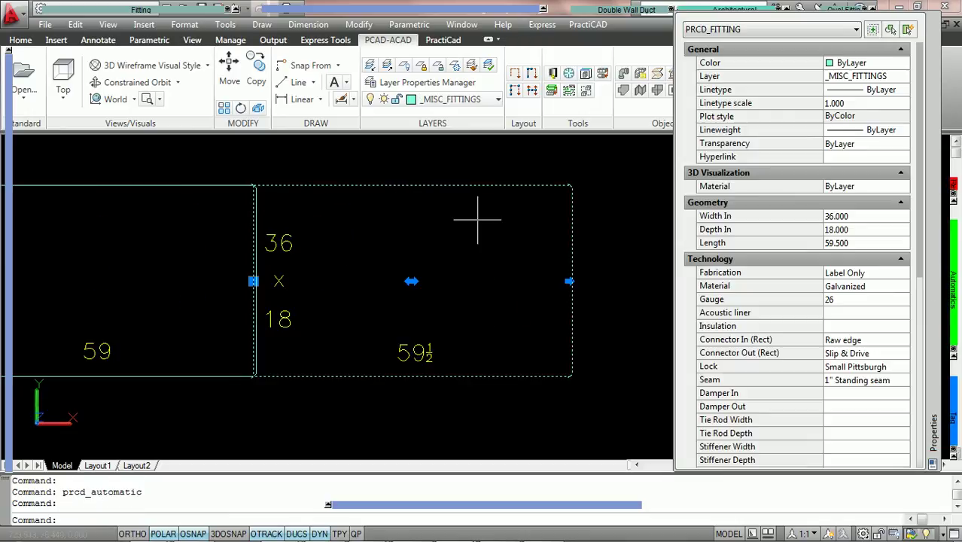
{"action": "double_click", "coordinate": [891, 342]}
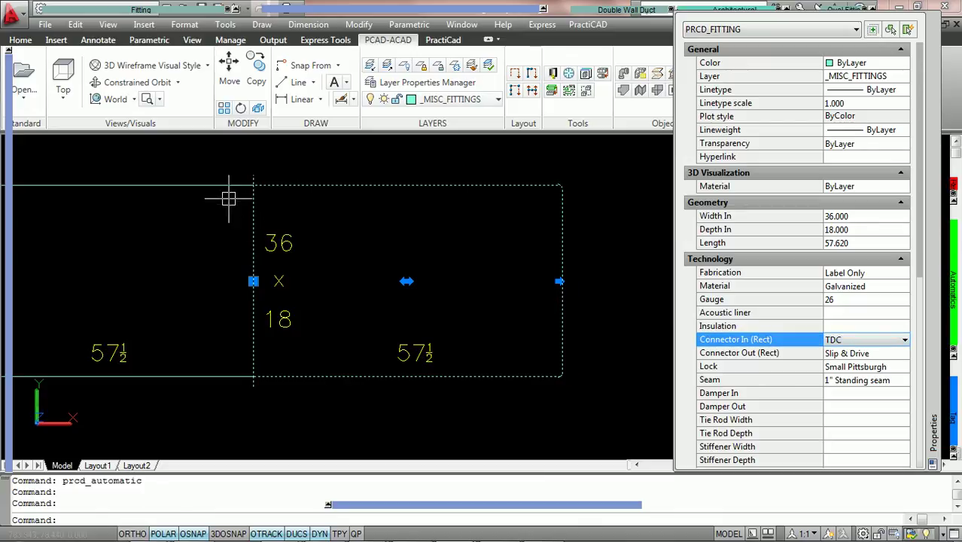
{"action": "key", "text": "Escape"}
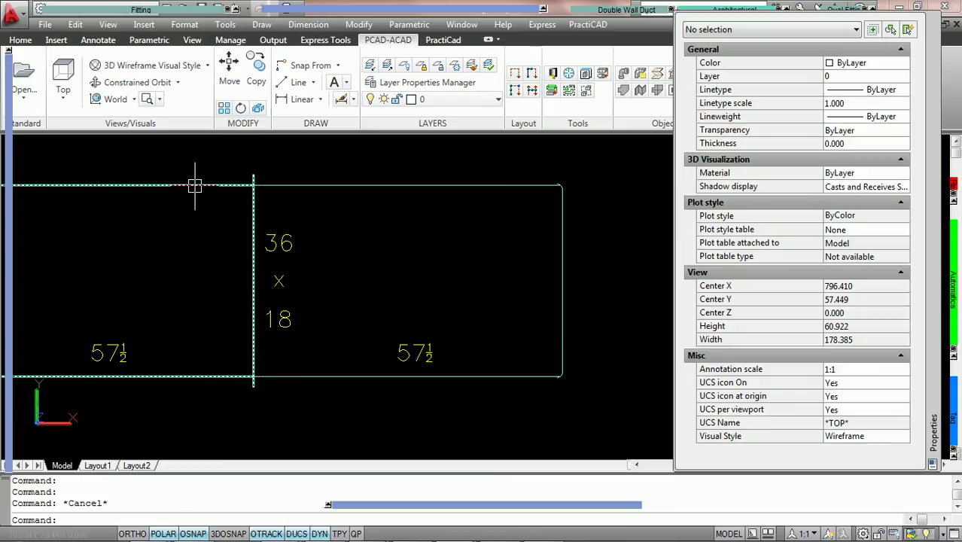
{"action": "left_click", "coordinate": [194, 185]}
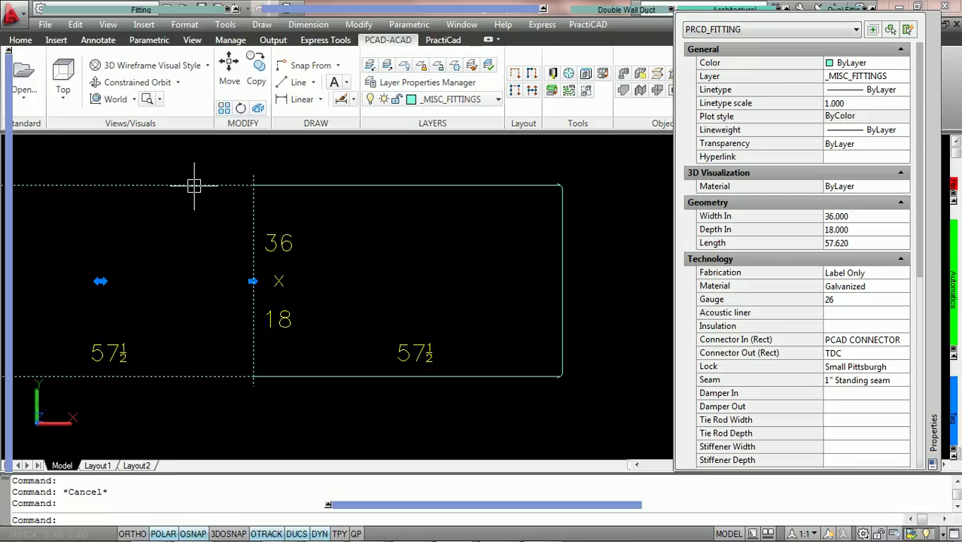
{"action": "mouse_move", "coordinate": [195, 186]}
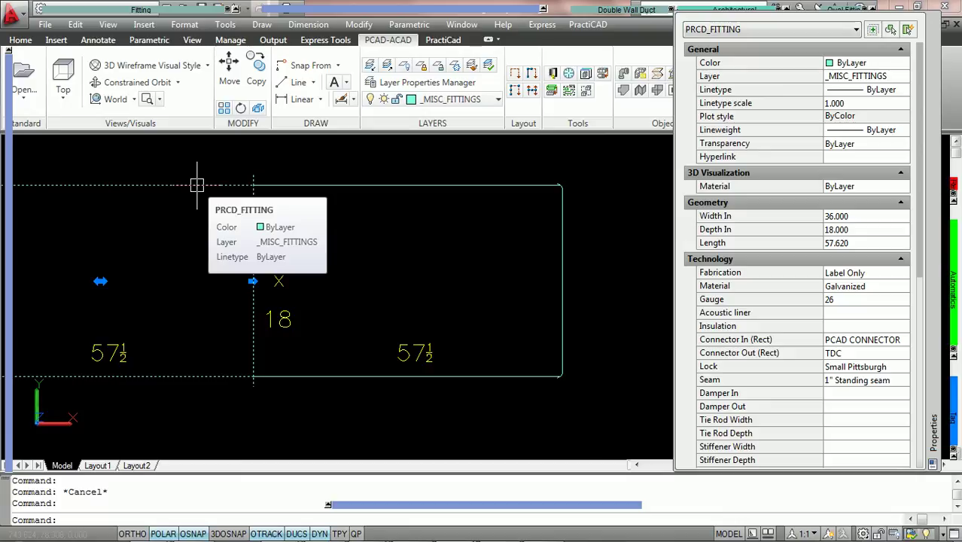
{"action": "scroll", "coordinate": [447, 237], "scroll_direction": "down", "scroll_amount": 2}
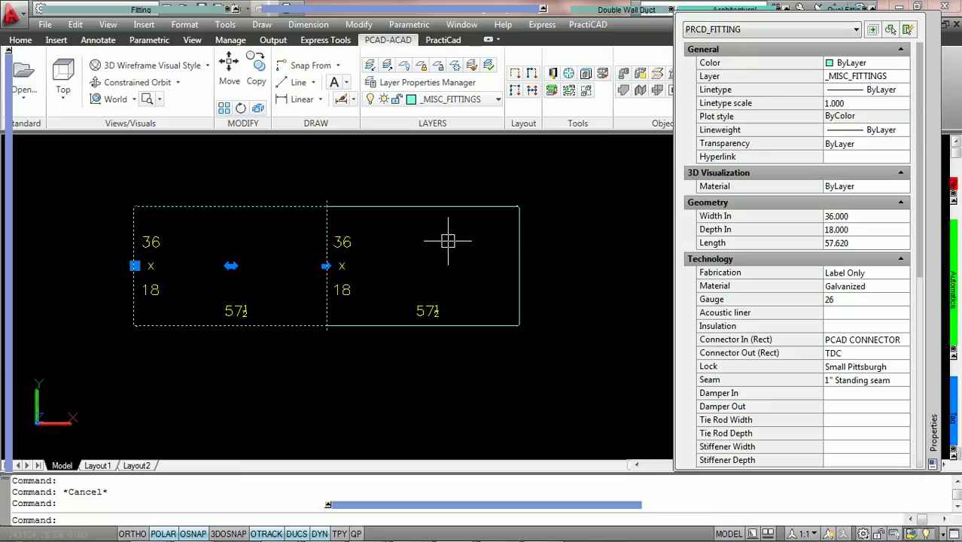
{"action": "key", "text": "Escape"}
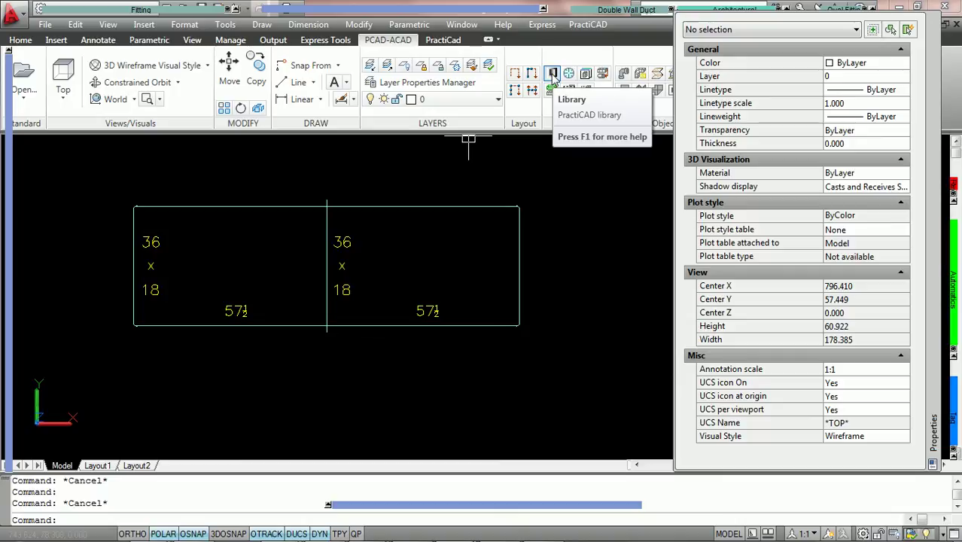
- Bring up the PractiCAD Libraries window at Ductwork, showing ductline routing and placement settings
{"action": "left_click", "coordinate": [552, 74]}
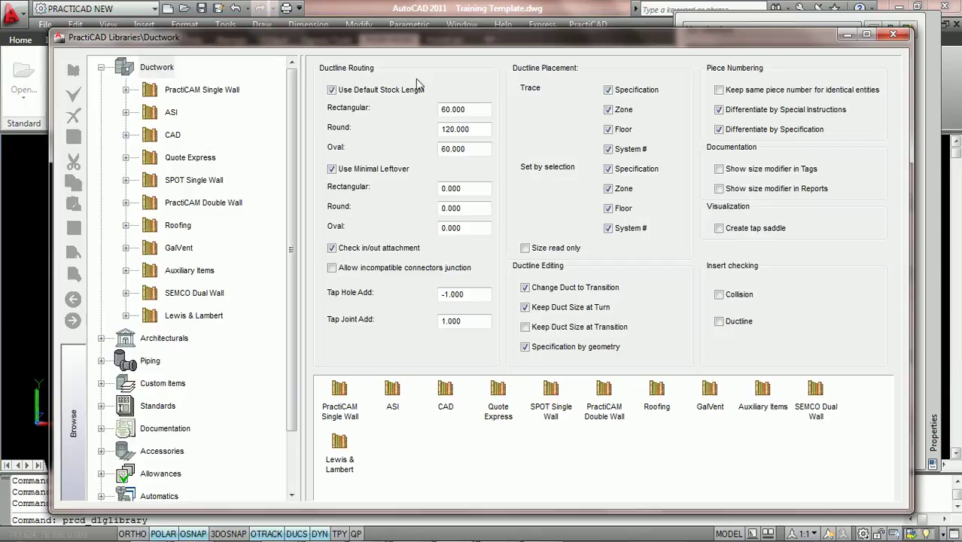